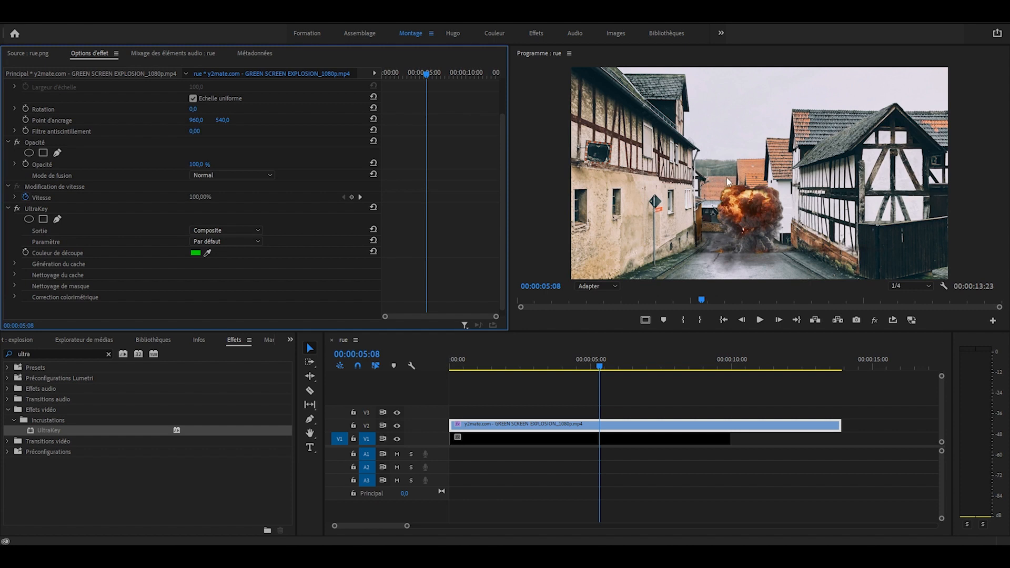
Scale the explosion clip to 150 and move it up above the rooftops at the street's end, to about 1791, 51.
{"action": "scroll", "coordinate": [211, 158], "scroll_direction": "up", "scroll_amount": 3}
{"action": "left_click_drag", "start_coordinate": [197, 119], "coordinate": [211, 119]}
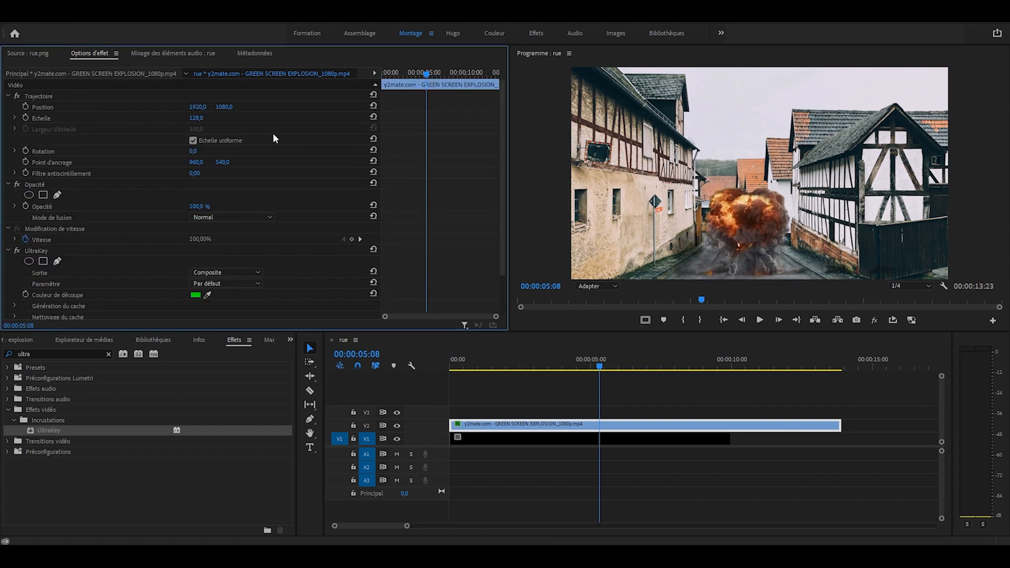
{"action": "left_click_drag", "start_coordinate": [756, 235], "coordinate": [741, 154]}
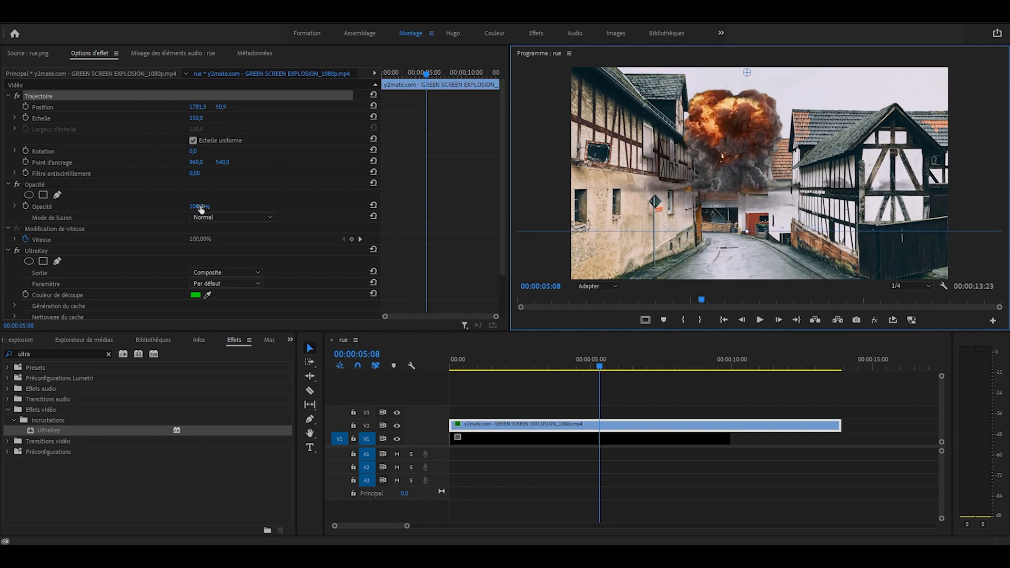
Set the opacity of the explosion clip to 50 %.
{"action": "left_click", "coordinate": [200, 207]}
{"action": "type", "text": "30"}
{"action": "left_click", "coordinate": [702, 465]}
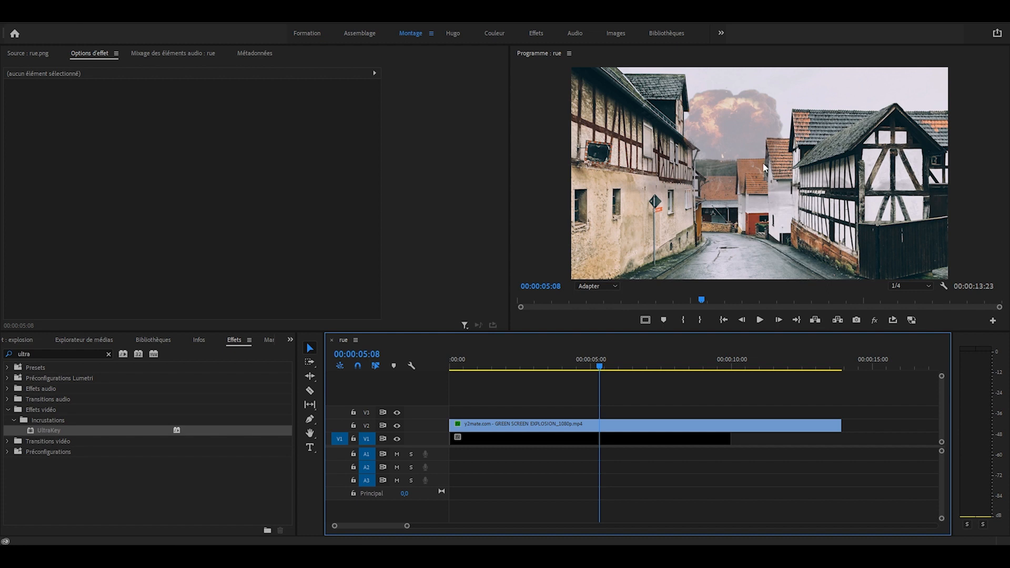
{"action": "left_click", "coordinate": [541, 427]}
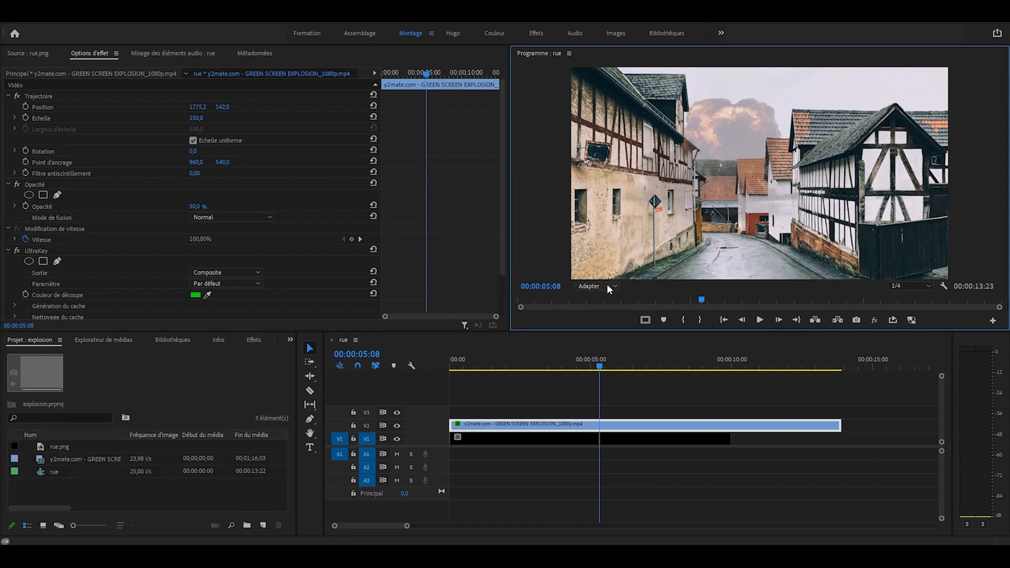
{"action": "left_click", "coordinate": [607, 285]}
{"action": "left_click", "coordinate": [608, 344]}
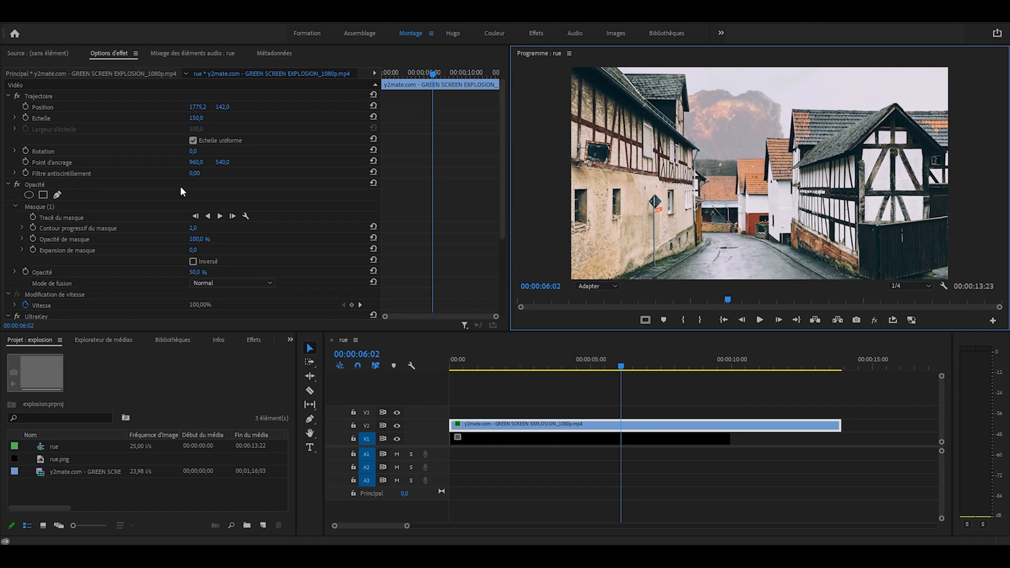
Set the opacity of the masked explosion clip to 100 %.
{"action": "scroll", "coordinate": [158, 208], "scroll_direction": "down", "scroll_amount": 1}
{"action": "left_click_drag", "start_coordinate": [216, 256], "coordinate": [422, 259]}
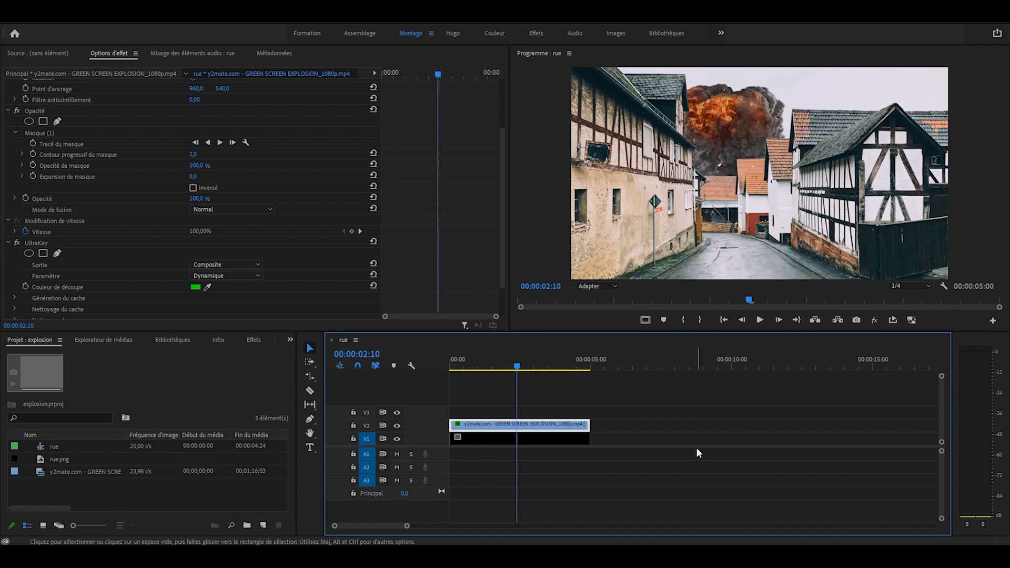
Play the sequence from its start and examine the explosion around 00:00:02:03.
{"action": "key", "text": "Home"}
{"action": "key", "text": "space"}
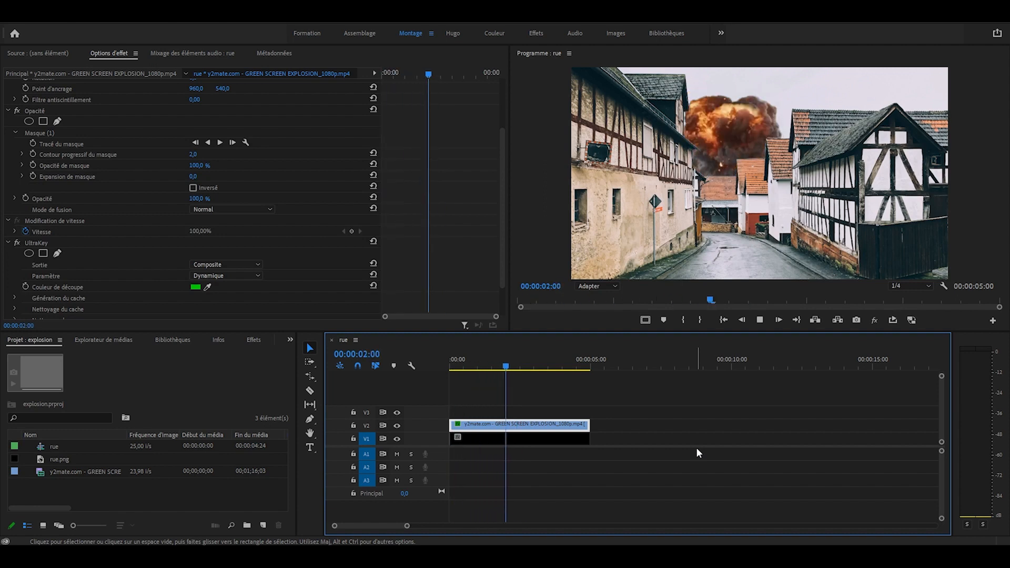
{"action": "left_click", "coordinate": [499, 362]}
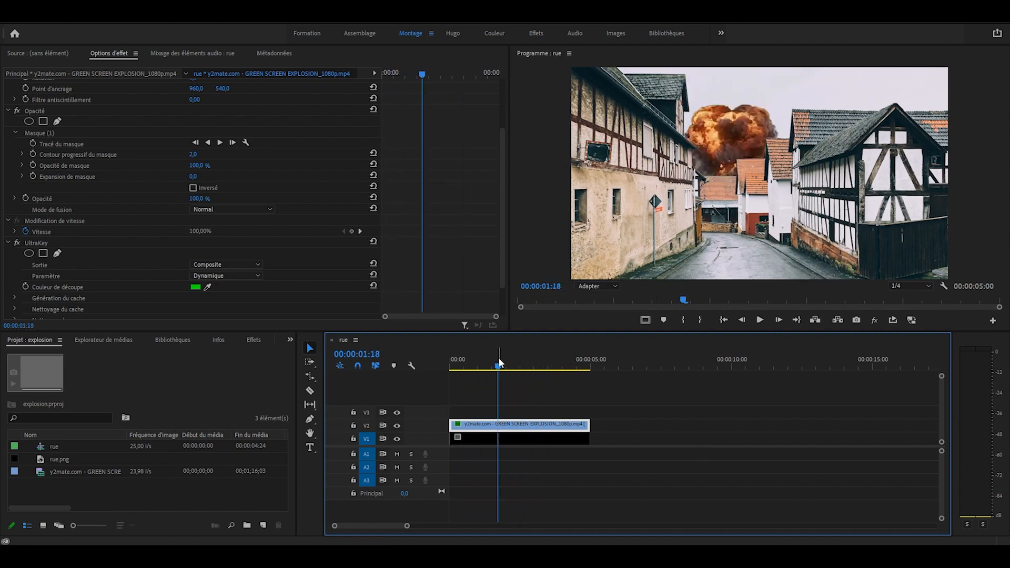
{"action": "left_click_drag", "start_coordinate": [498, 362], "coordinate": [509, 363]}
{"action": "scroll", "coordinate": [307, 301], "scroll_direction": "up", "scroll_amount": 3}
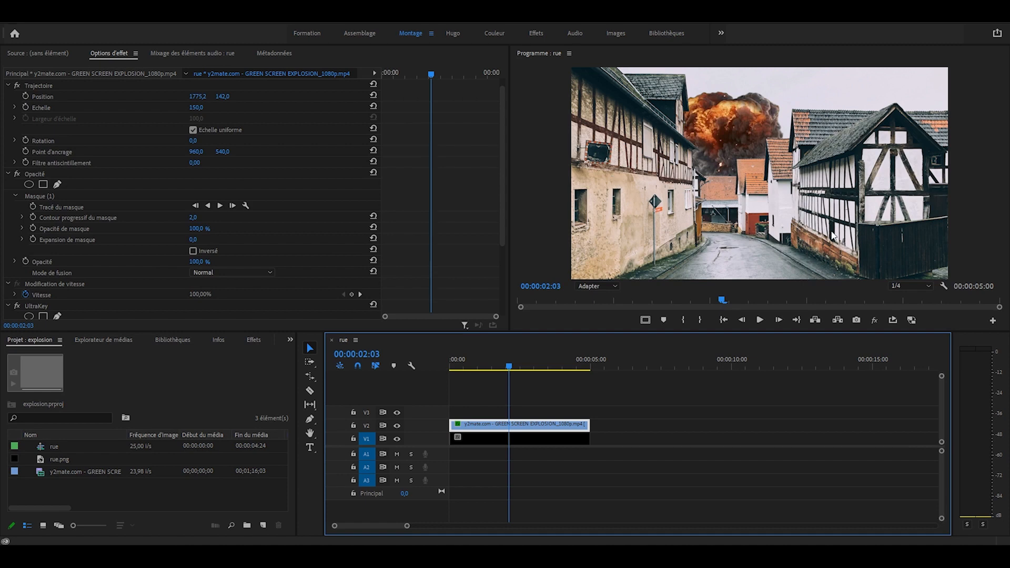
Find the Couleur Lumetri effect and apply it to the explosion clip.
{"action": "left_click", "coordinate": [253, 340]}
{"action": "type", "text": "coulu"}
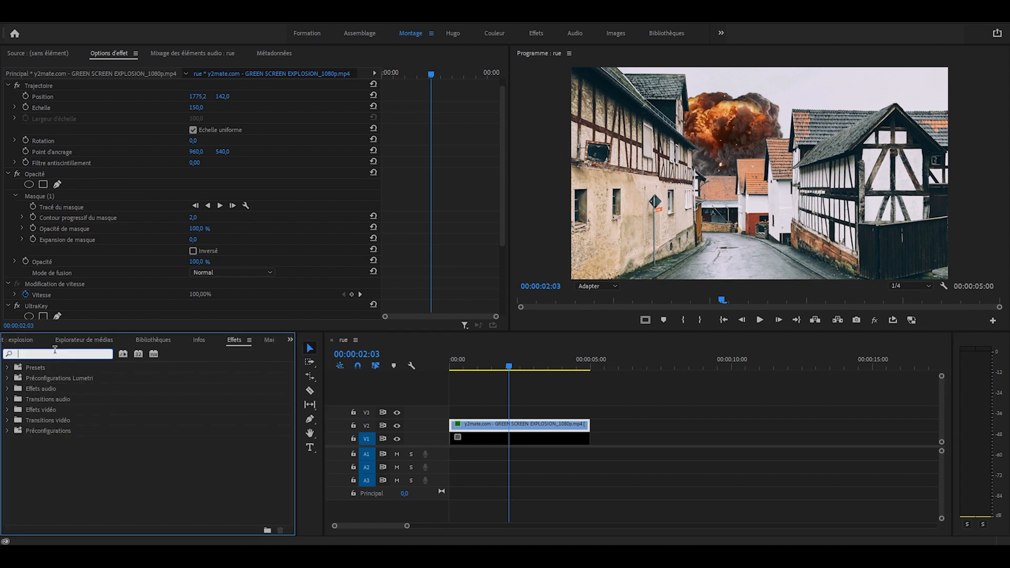
{"action": "key", "text": "BackSpace"}
{"action": "type", "text": "e"}
{"action": "left_click_drag", "start_coordinate": [58, 448], "coordinate": [479, 429]}
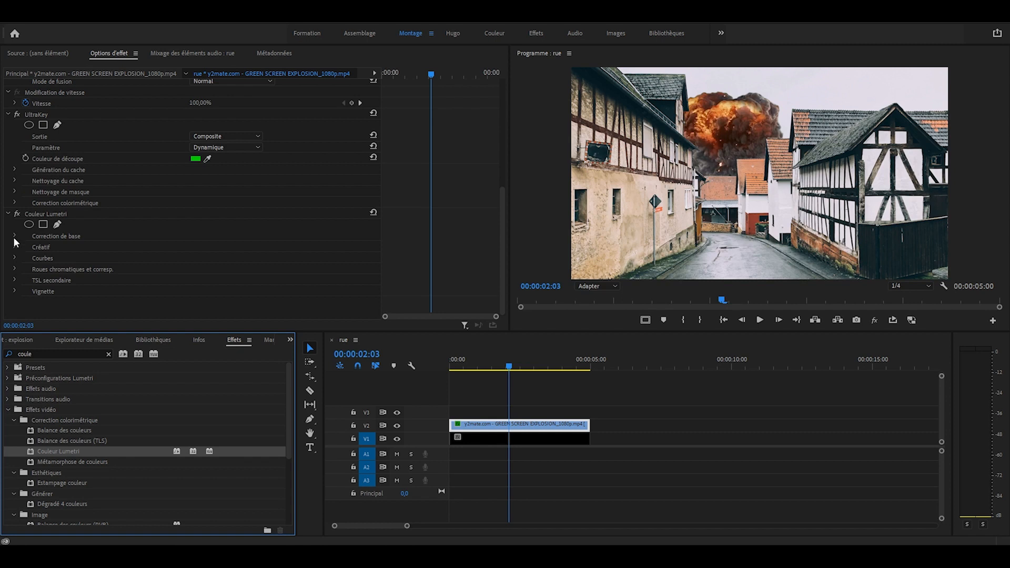
In the Lumetri basic correction of the explosion clip, set Contraste to 56 and Tons foncés to 51.
{"action": "left_click", "coordinate": [14, 235]}
{"action": "scroll", "coordinate": [145, 220], "scroll_direction": "down", "scroll_amount": 5}
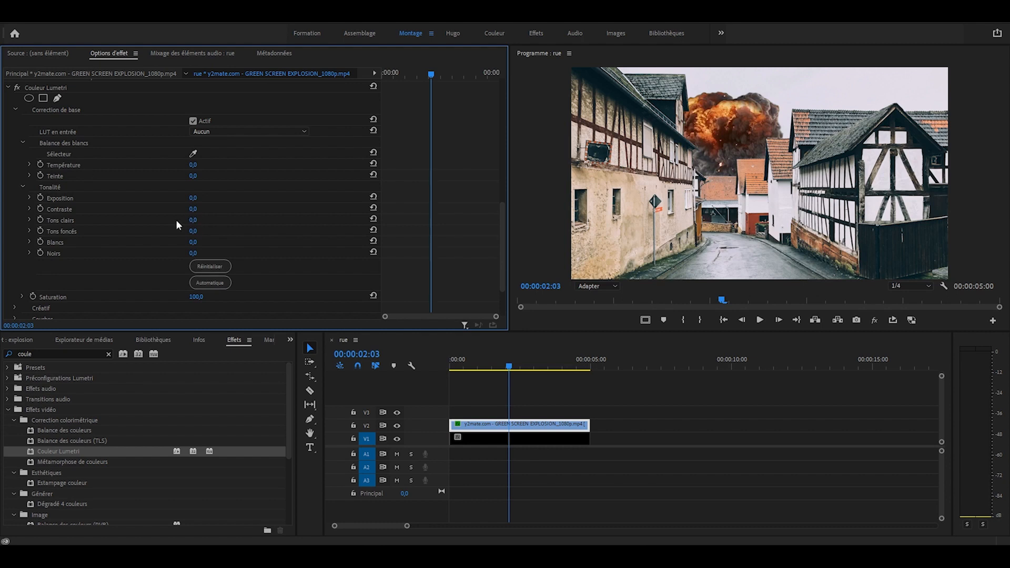
{"action": "left_click_drag", "start_coordinate": [190, 234], "coordinate": [216, 234]}
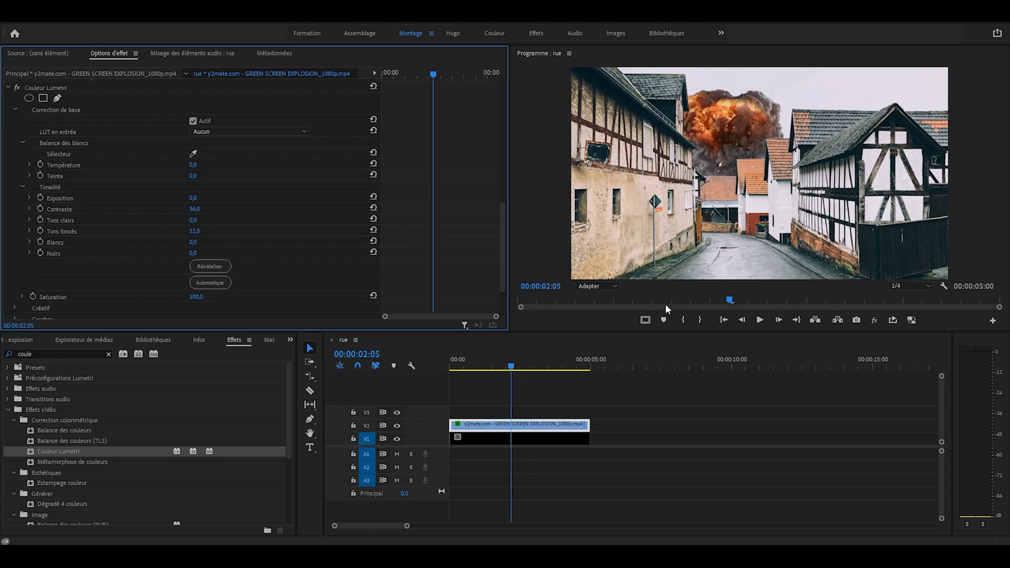
Set the explosion clip's Lumetri saturation to 80 and play back the result.
{"action": "left_click", "coordinate": [195, 297]}
{"action": "type", "text": "8"}
{"action": "left_click", "coordinate": [545, 389]}
{"action": "key", "text": "space"}
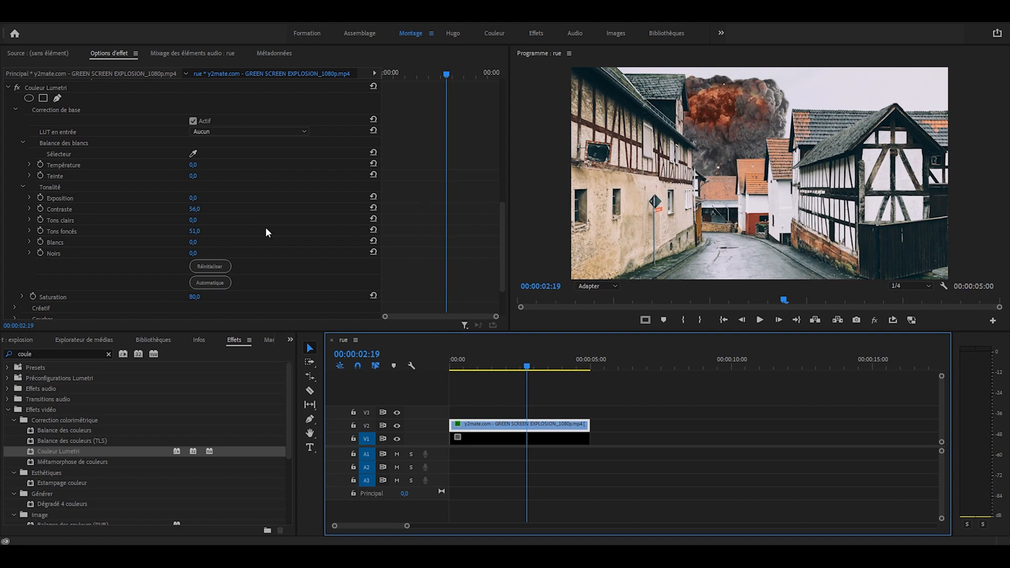
Set the explosion clip's Lumetri Exposition to 0.3 and check the frame at 00:00:02:09.
{"action": "scroll", "coordinate": [267, 222], "scroll_direction": "down", "scroll_amount": 2}
{"action": "left_click", "coordinate": [13, 246]}
{"action": "scroll", "coordinate": [211, 226], "scroll_direction": "up", "scroll_amount": 1}
{"action": "mouse_move", "coordinate": [526, 367]}
{"action": "left_mouse_down"}
{"action": "mouse_move", "coordinate": [491, 367]}
{"action": "mouse_move", "coordinate": [528, 367]}
{"action": "left_mouse_up"}
{"action": "scroll", "coordinate": [211, 211], "scroll_direction": "up", "scroll_amount": 6}
{"action": "left_click", "coordinate": [197, 113]}
{"action": "scroll", "coordinate": [375, 115], "scroll_direction": "down", "scroll_amount": 5}
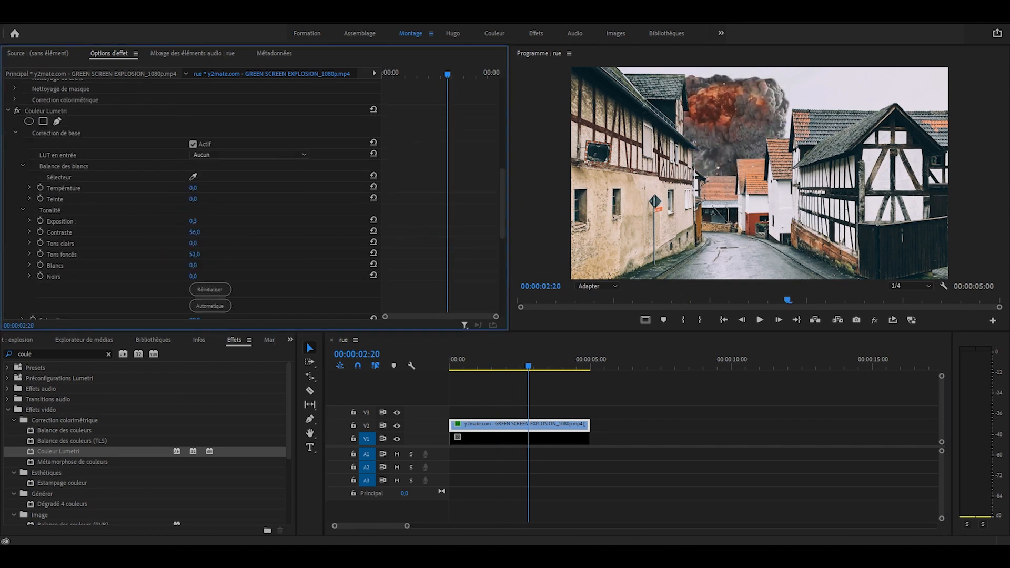
{"action": "left_click", "coordinate": [519, 362]}
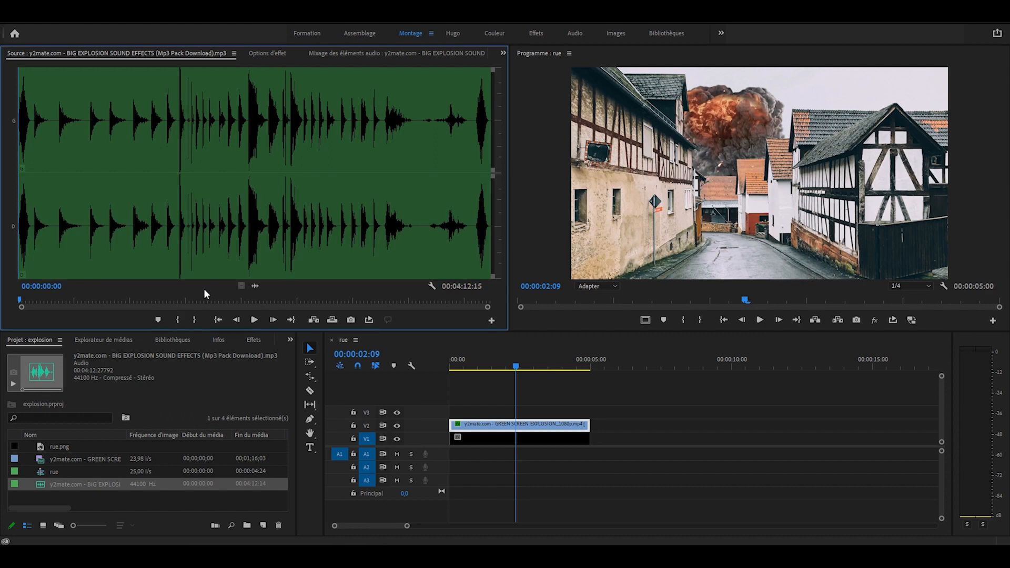
Locate a single blast around 00:01:29 in the explosion sound effects file and mark it as an excerpt.
{"action": "left_click", "coordinate": [176, 301]}
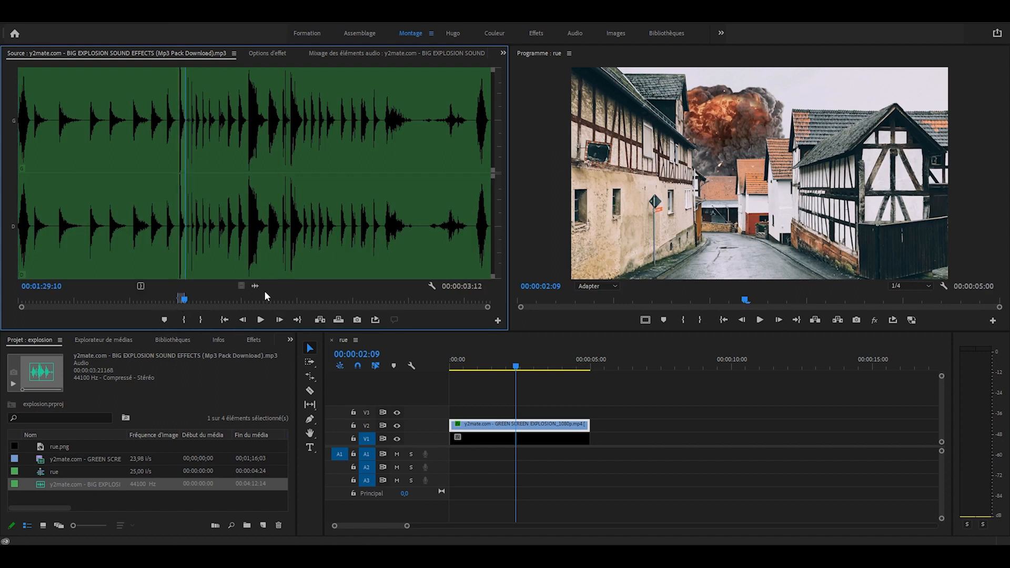
{"action": "scroll", "coordinate": [254, 191], "scroll_direction": "up", "scroll_amount": 3}
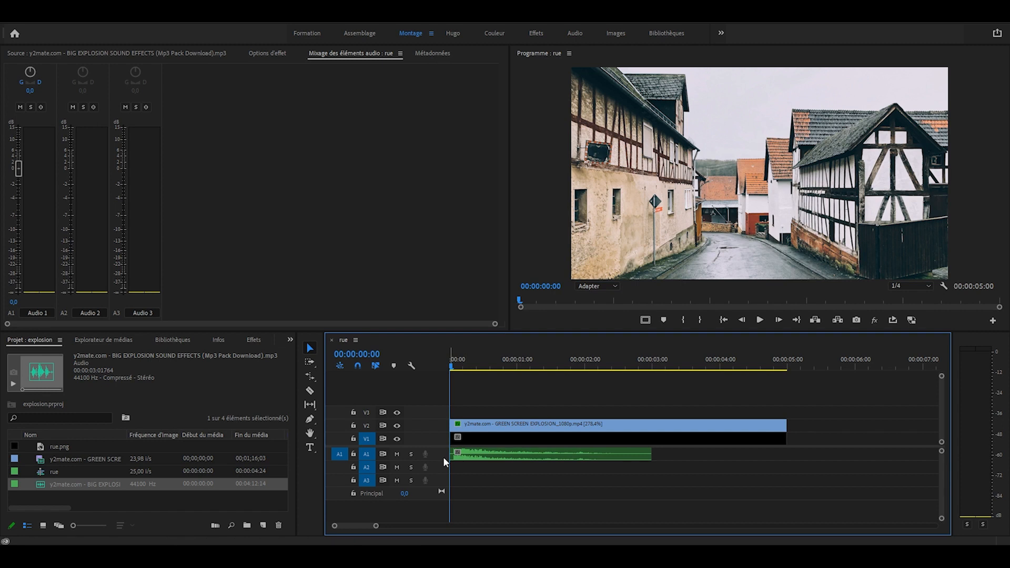
Play the sequence with the explosion sound to check its level and its timing against the picture.
{"action": "key", "text": "space"}
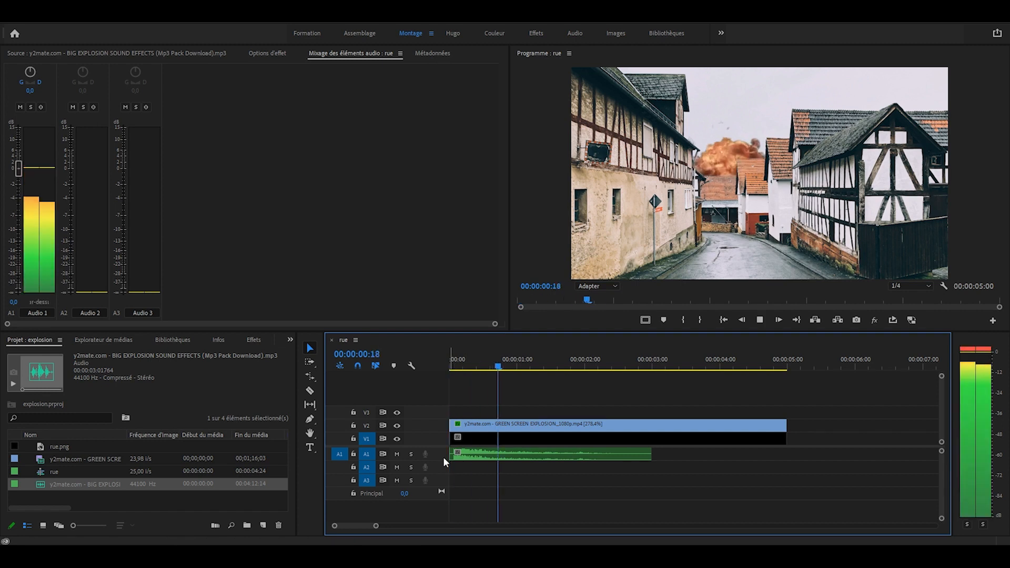
{"action": "key", "text": "space"}
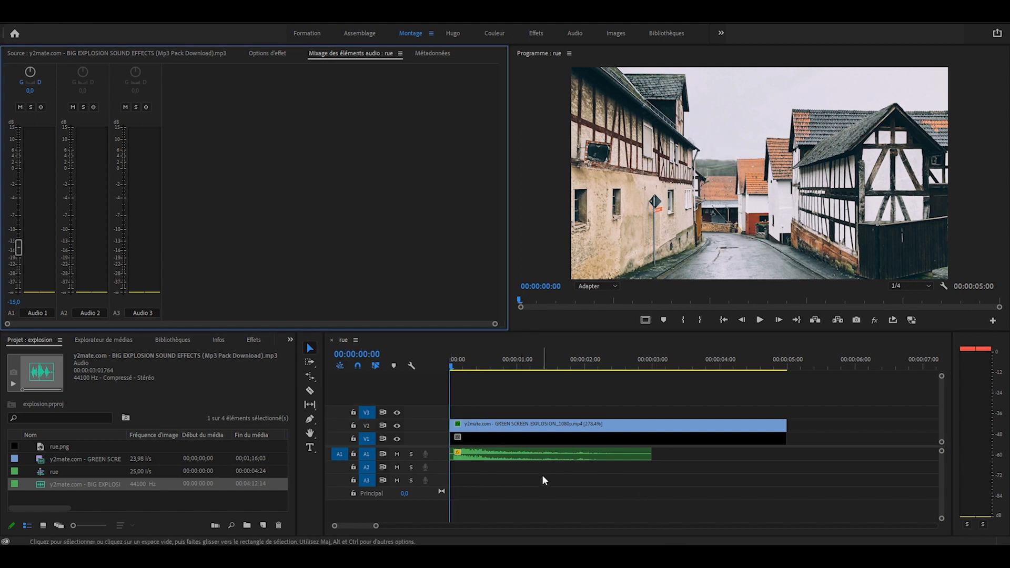
{"action": "left_click", "coordinate": [543, 480]}
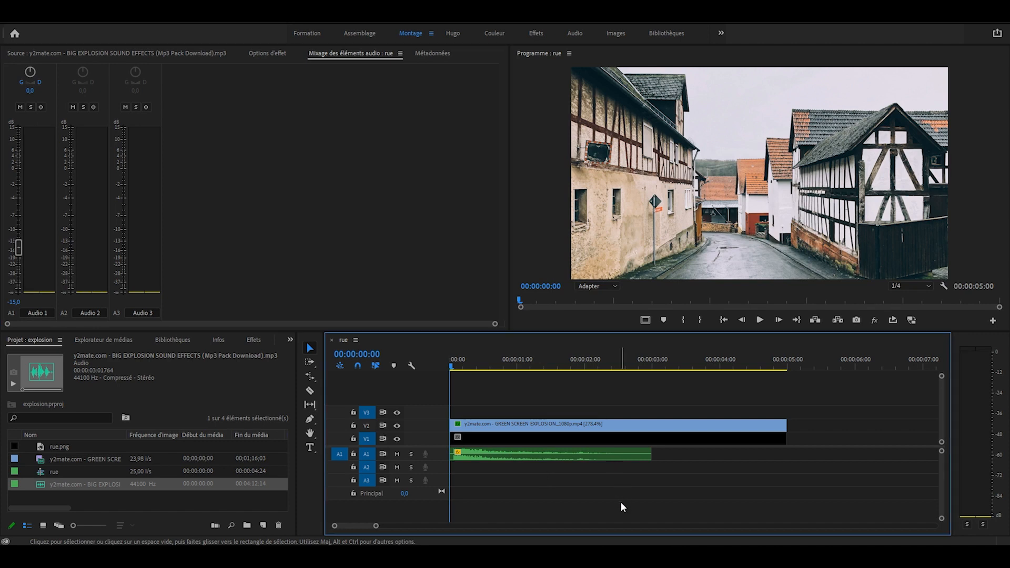
{"action": "key", "text": "space"}
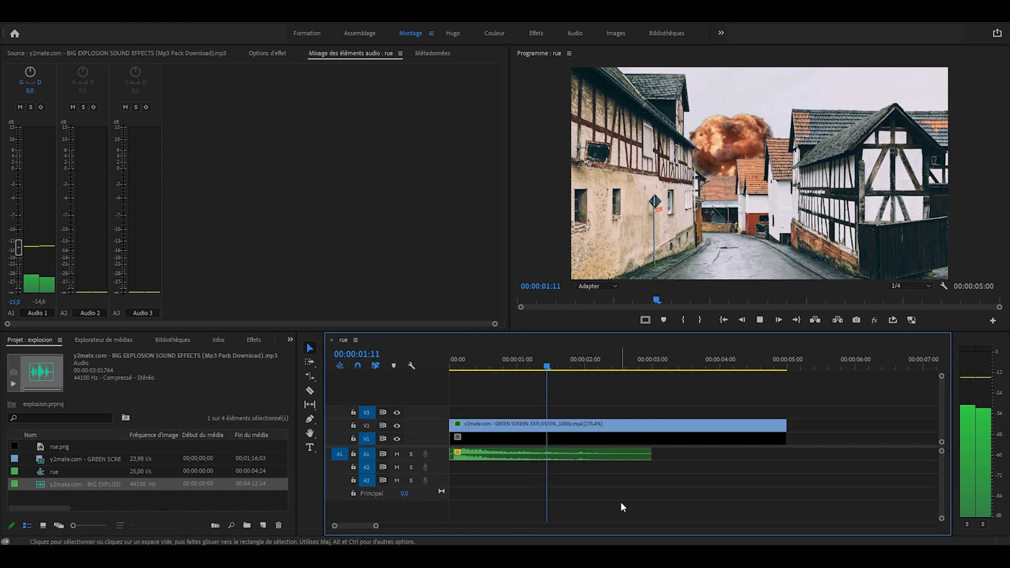
{"action": "key", "text": "space"}
{"action": "key", "text": "Home"}
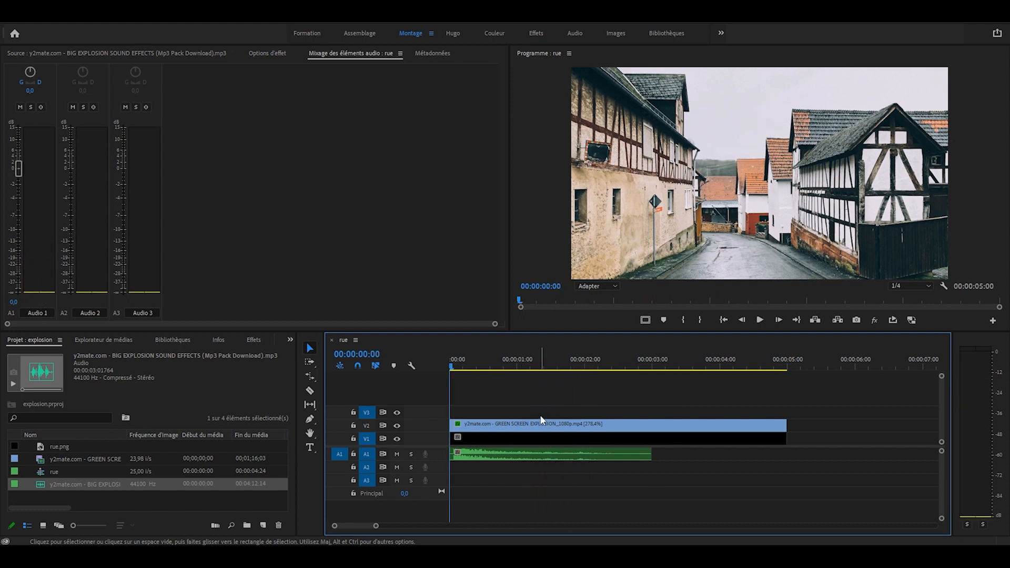
Nest the street image and the explosion clip together into one sequence.
{"action": "left_click", "coordinate": [461, 364]}
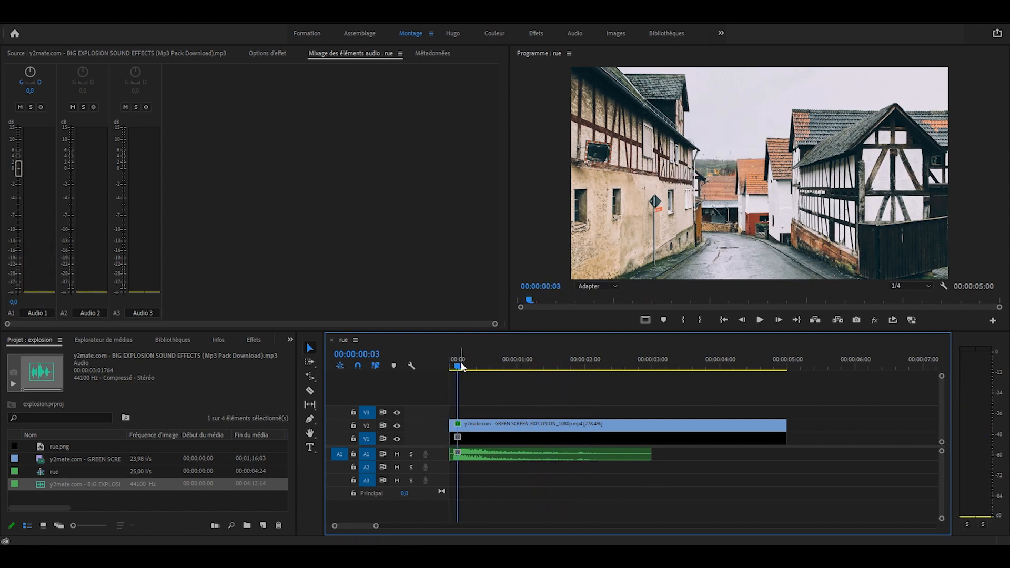
{"action": "left_click_drag", "start_coordinate": [461, 364], "coordinate": [616, 437]}
{"action": "right_click", "coordinate": [616, 436]}
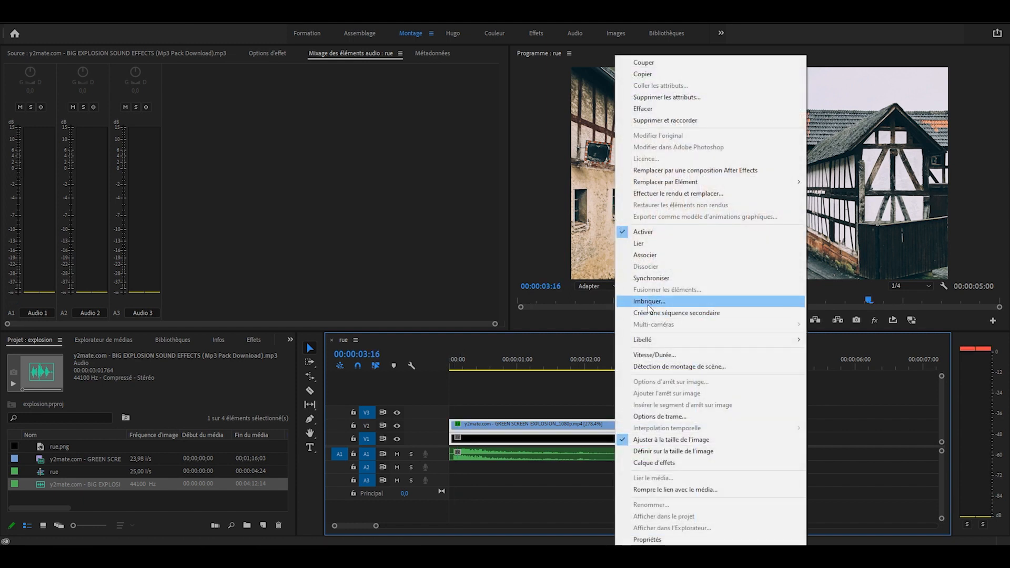
{"action": "left_click", "coordinate": [648, 302]}
{"action": "key", "text": "Return"}
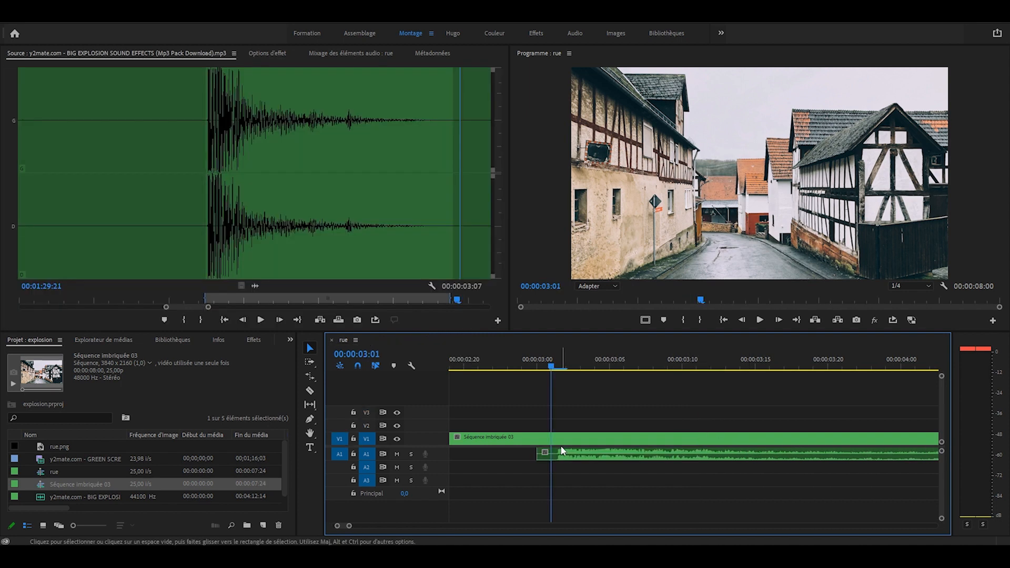
Cut the nested sequence at 00:00:03:01 and at 00:00:03:05 to isolate a four-frame segment.
{"action": "key", "text": "c"}
{"action": "left_click", "coordinate": [551, 439]}
{"action": "left_click", "coordinate": [610, 357]}
{"action": "left_click", "coordinate": [610, 439]}
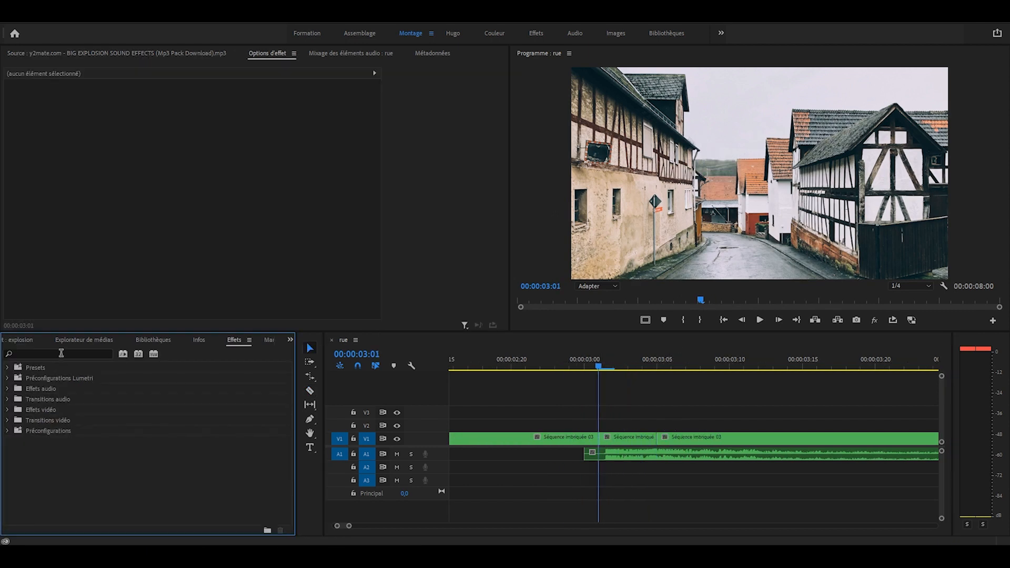
Find the Transformation video effect and apply it to the short four-frame segment.
{"action": "left_click", "coordinate": [61, 353]}
{"action": "type", "text": "tra"}
{"action": "type", "text": "ns"}
{"action": "left_click_drag", "start_coordinate": [57, 494], "coordinate": [640, 437]}
{"action": "scroll", "coordinate": [197, 283], "scroll_direction": "down", "scroll_amount": 4}
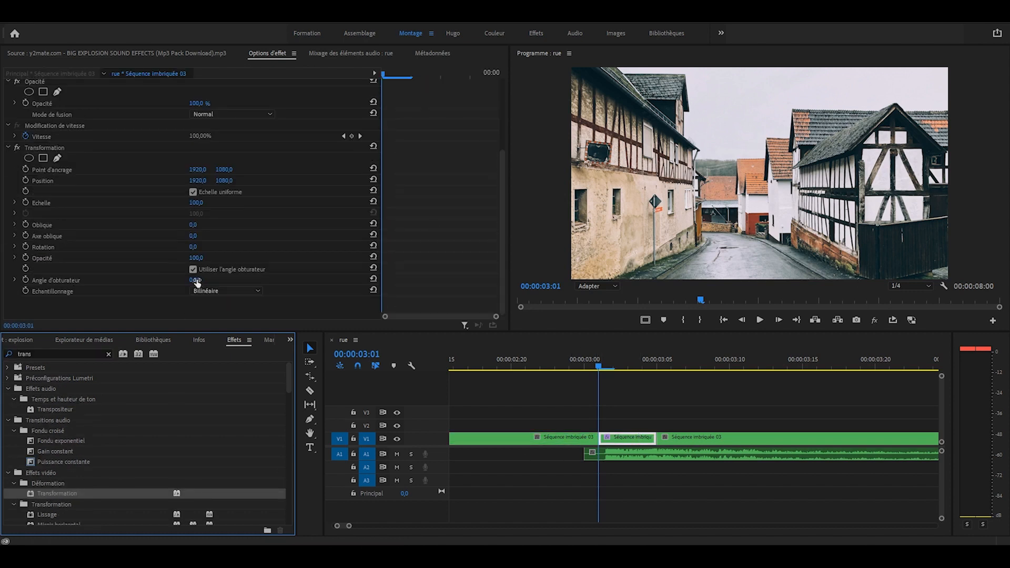
Set the shutter angle of the Transformation effect to 360.
{"action": "left_click", "coordinate": [195, 280]}
{"action": "type", "text": "360"}
{"action": "key", "text": "Return"}
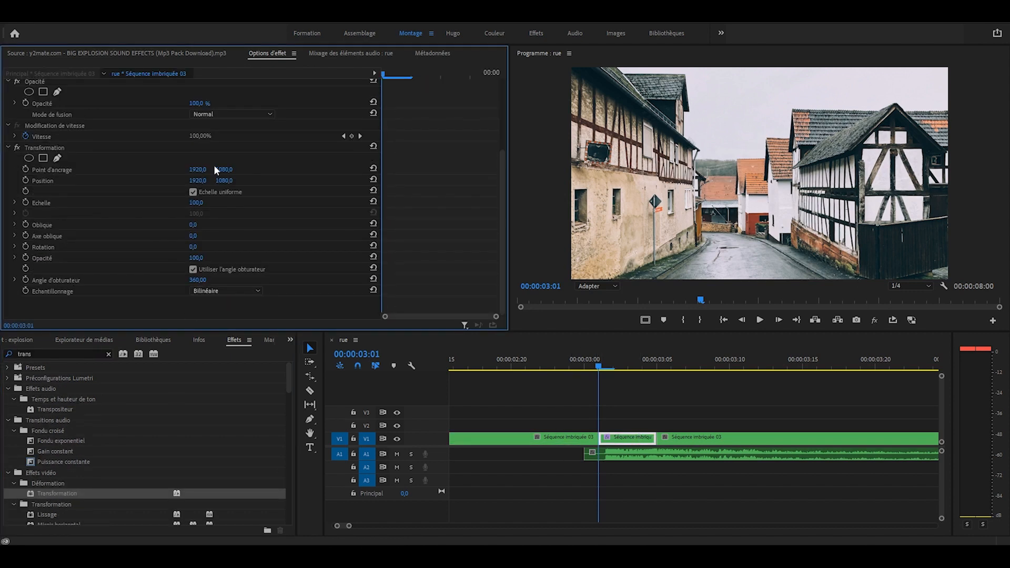
Keyframe the Transformation scale from 100 at 00:00:03:01 to 105 at 00:00:03:03, and advance two more frames.
{"action": "left_click", "coordinate": [26, 202]}
{"action": "key", "text": "Right"}
{"action": "key", "text": "Right"}
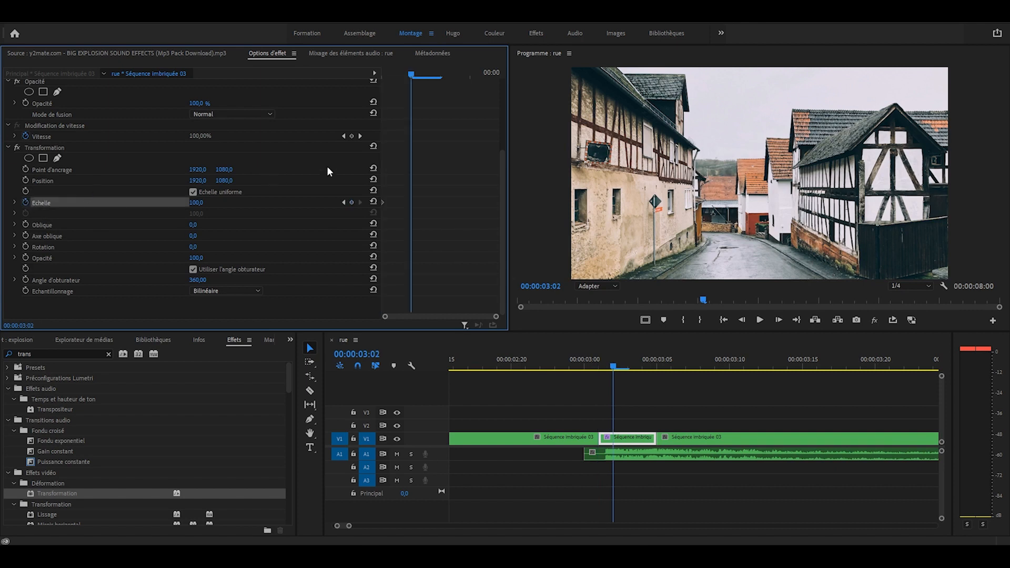
{"action": "left_click", "coordinate": [203, 203]}
{"action": "type", "text": "105"}
{"action": "key", "text": "Return"}
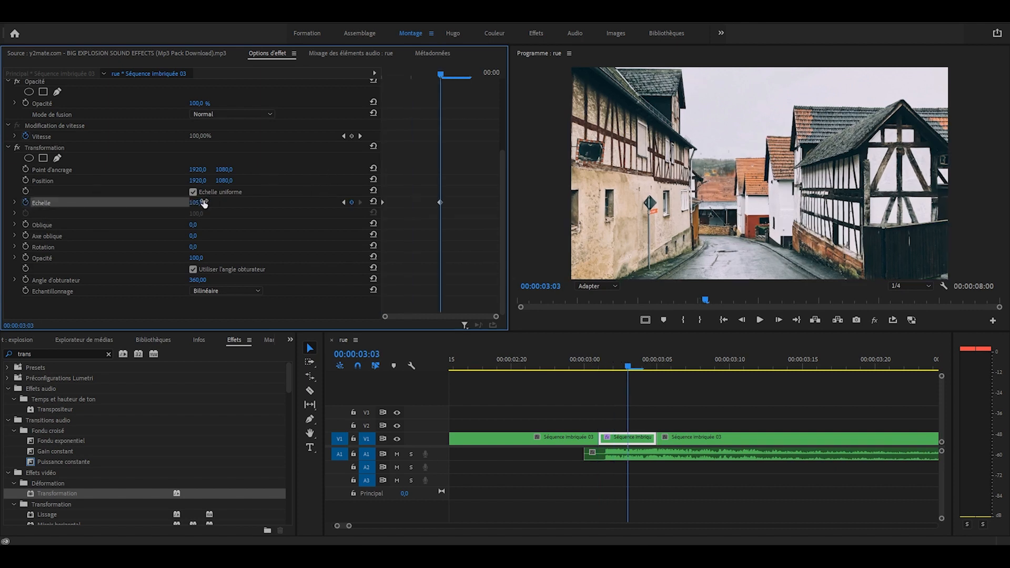
{"action": "key", "text": "Right"}
{"action": "key", "text": "Right"}
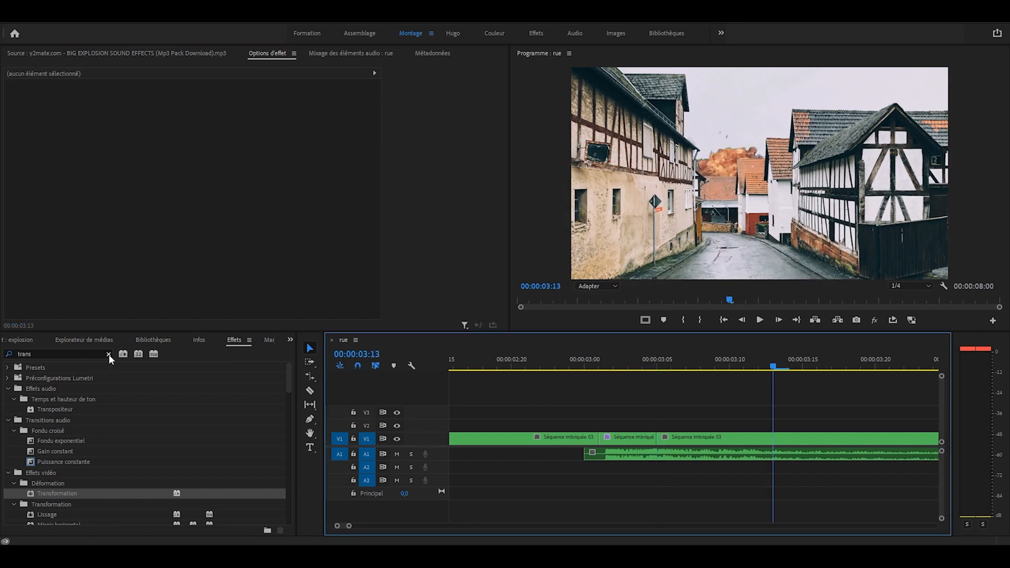
Find the Luminosité et contraste effect and apply it to the short four-frame segment.
{"action": "left_click", "coordinate": [108, 354]}
{"action": "left_click", "coordinate": [89, 355]}
{"action": "type", "text": "lumi"}
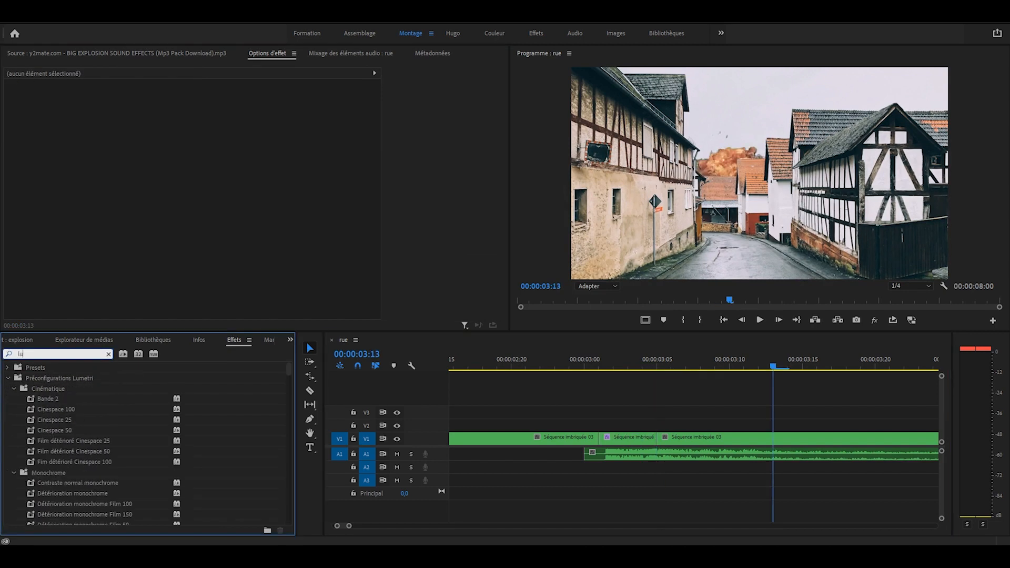
{"action": "type", "text": "no"}
{"action": "left_click_drag", "start_coordinate": [59, 428], "coordinate": [616, 440]}
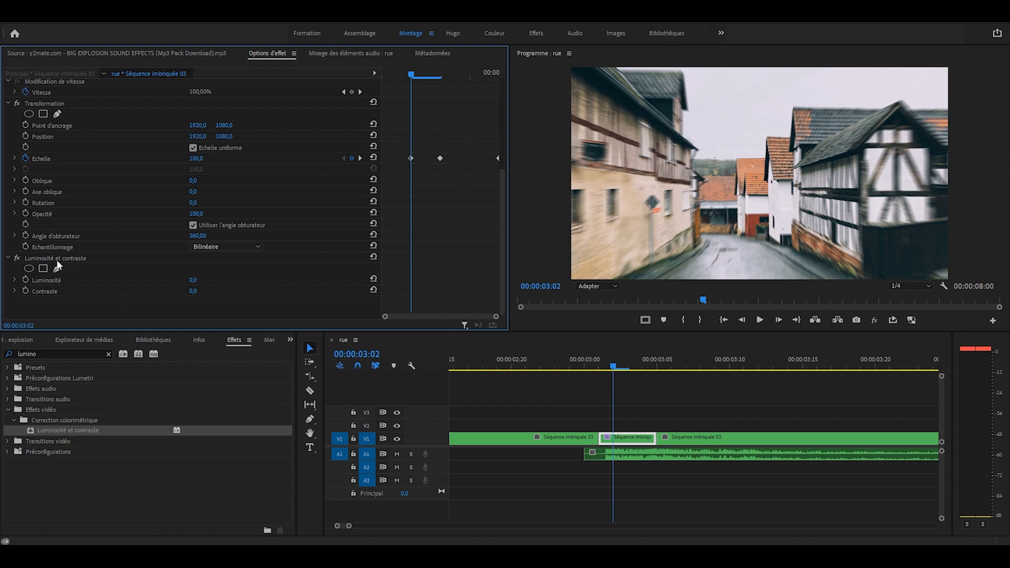
Keyframe the segment's Luminosité from 0 at 00:00:03:02 to 46 at 00:00:03:03.
{"action": "left_click", "coordinate": [25, 280]}
{"action": "key", "text": "Right"}
{"action": "left_click_drag", "start_coordinate": [196, 280], "coordinate": [220, 281]}
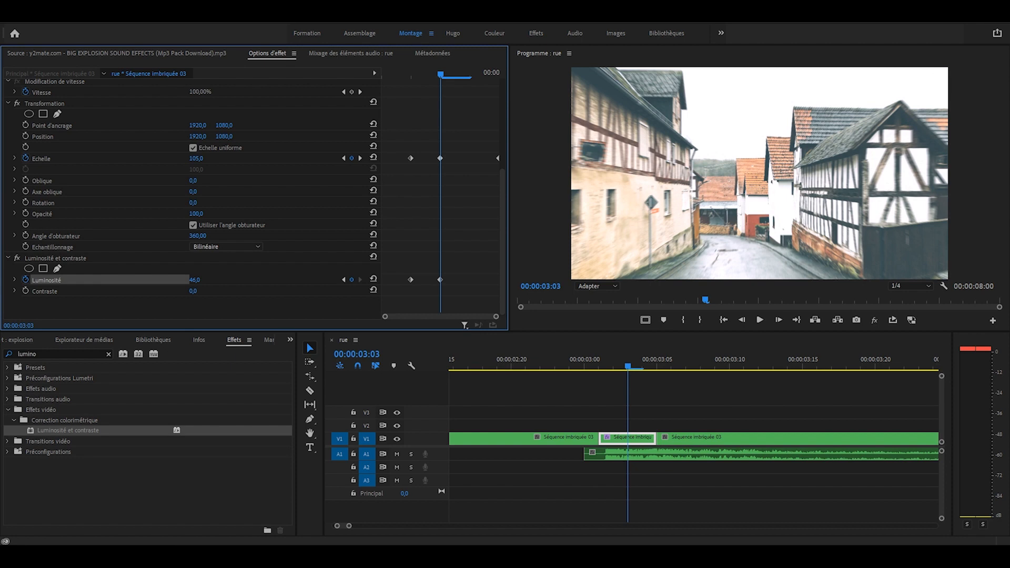
Reset the Luminosité to 0 with a keyframe at 00:00:03:05, and step back one frame to check the fade.
{"action": "key", "text": "Right"}
{"action": "key", "text": "Right"}
{"action": "left_click", "coordinate": [374, 279]}
{"action": "key", "text": "Left"}
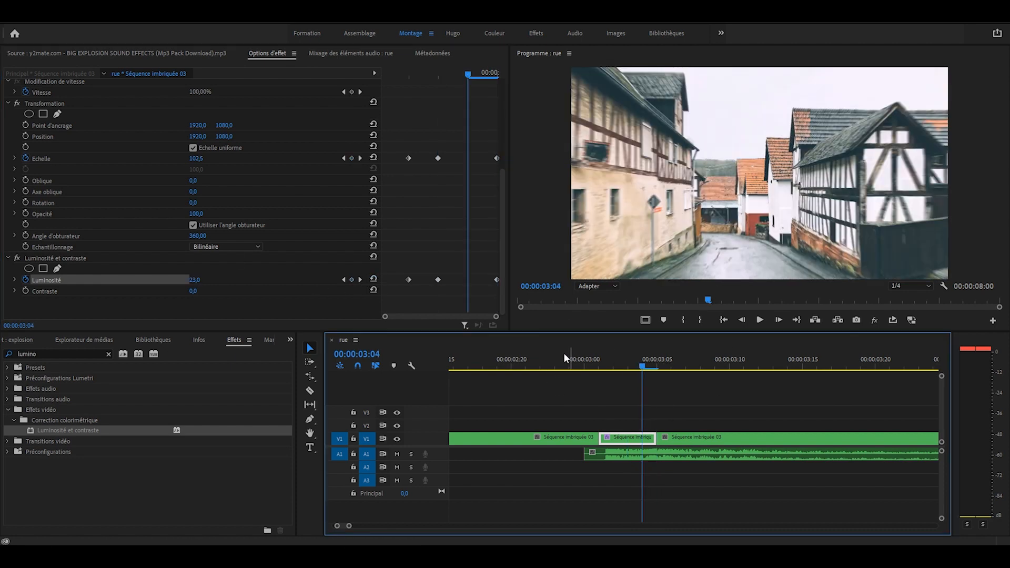
Nest the three video segments on track V1 into one sequence with the default name, and play back the result.
{"action": "left_click", "coordinate": [500, 353]}
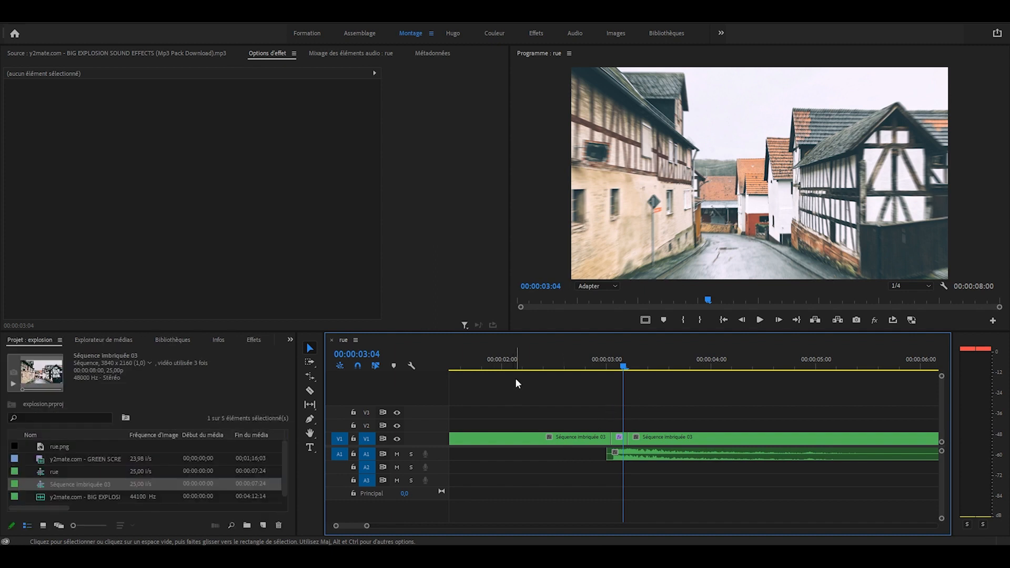
{"action": "left_click_drag", "start_coordinate": [515, 379], "coordinate": [682, 442]}
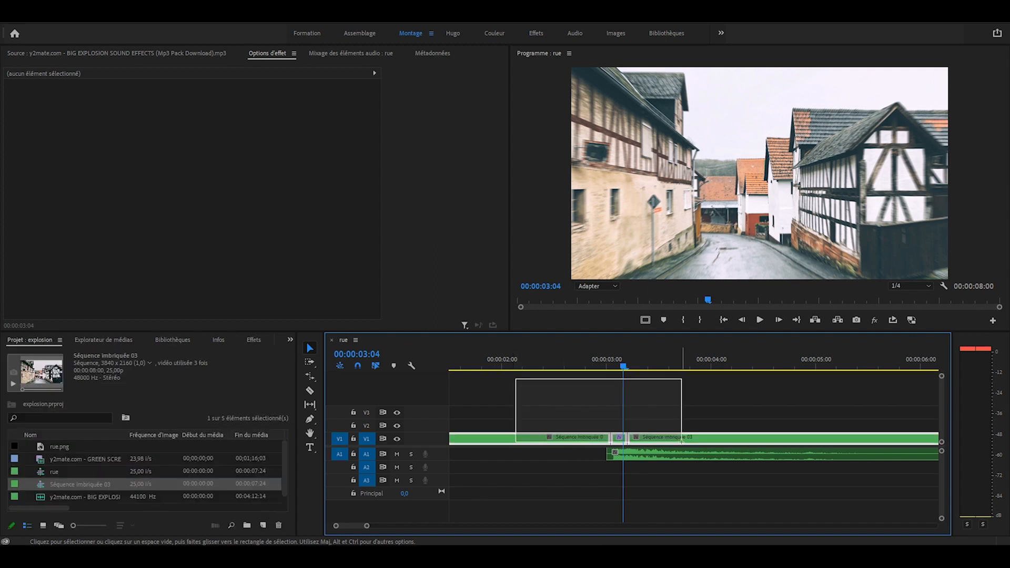
{"action": "right_click", "coordinate": [681, 439]}
{"action": "left_click", "coordinate": [732, 306]}
{"action": "key", "text": "Return"}
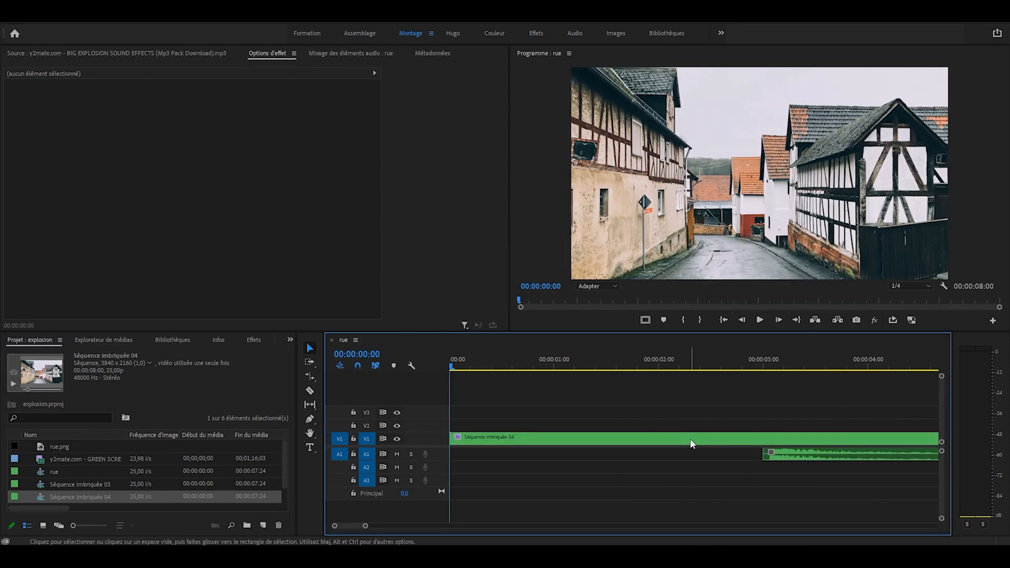
{"action": "key", "text": "space"}
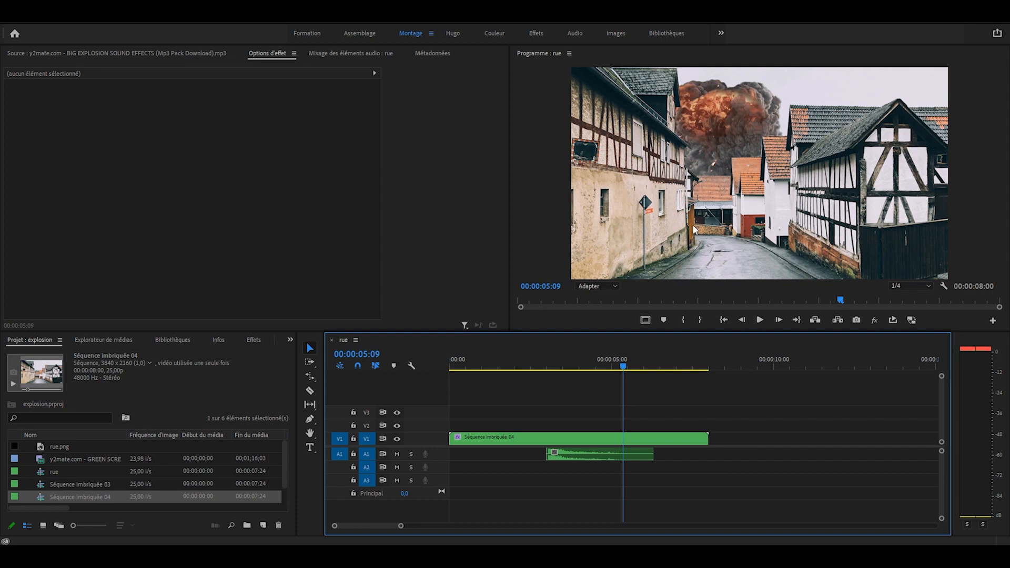
{"action": "left_click_drag", "start_coordinate": [513, 365], "coordinate": [476, 368]}
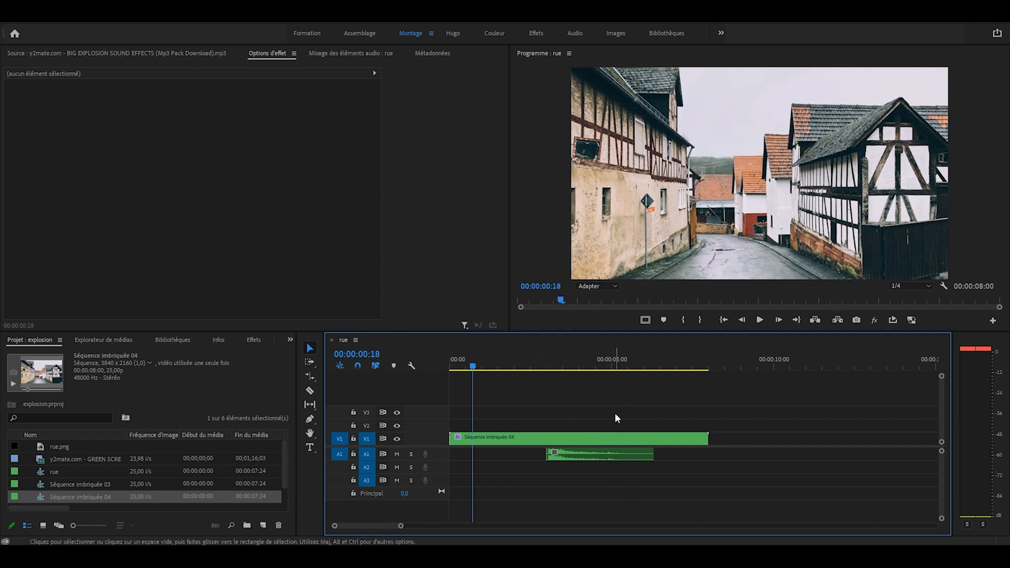